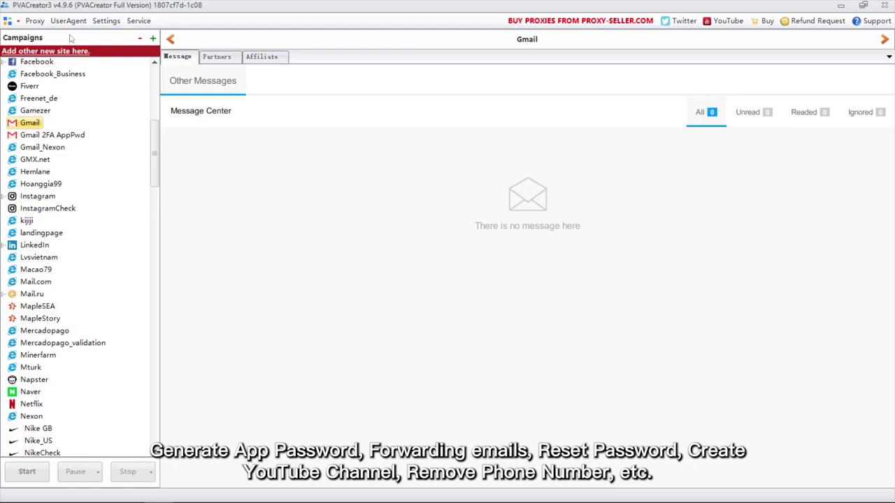
Import the proxy 127.0.0.1:2802 from a text file into the proxy manager.
click(35, 20)
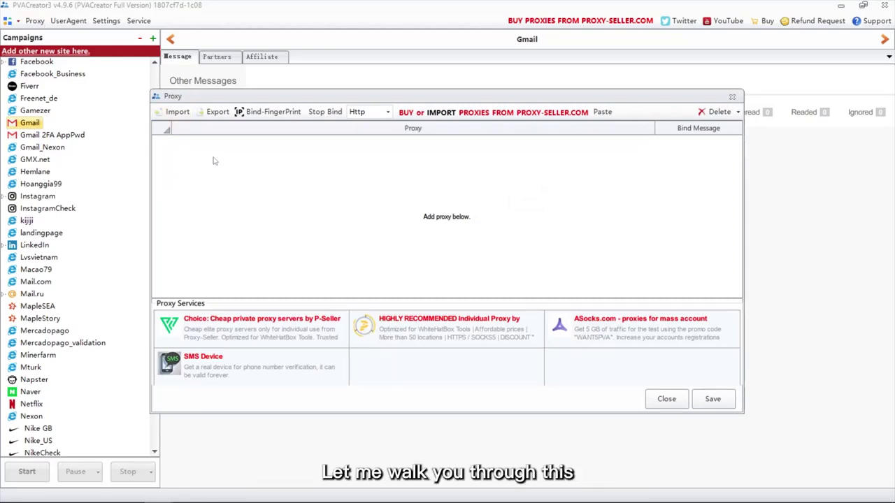
click(177, 112)
scroll(329, 235, down, 5)
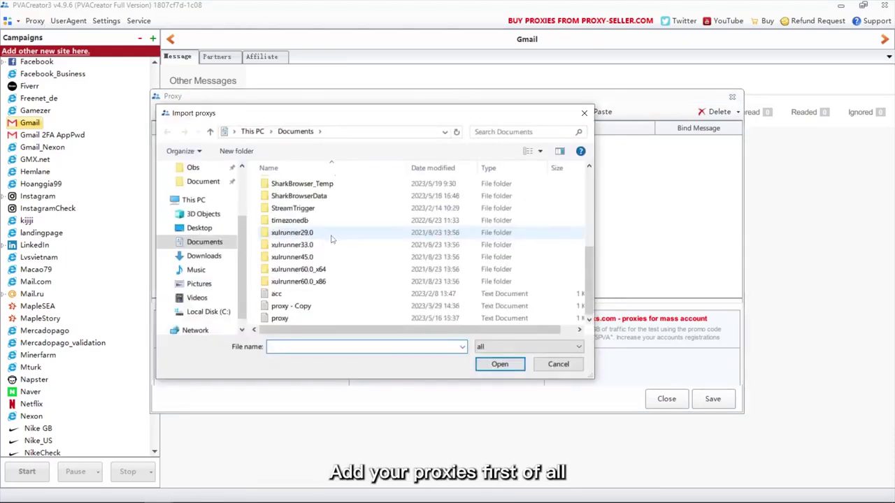
double_click(291, 318)
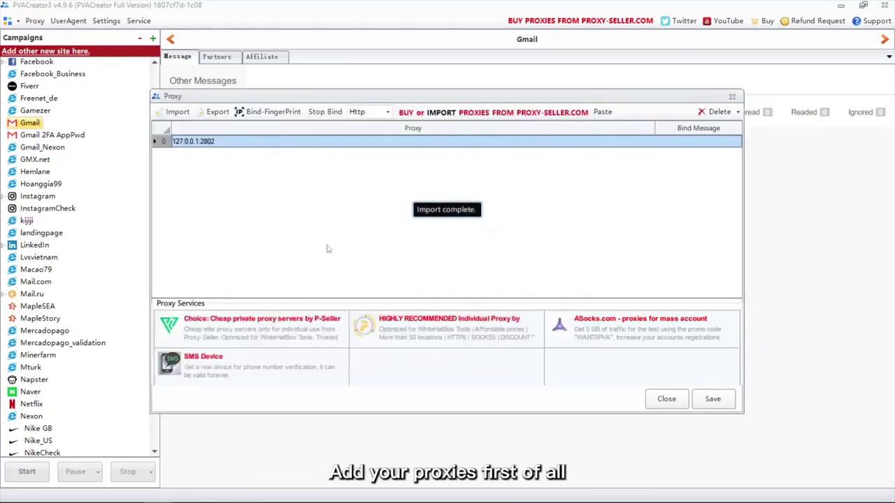
Bind an English(USA) fingerprint, with generated timezone and geolocation, to the proxy.
click(272, 113)
click(356, 180)
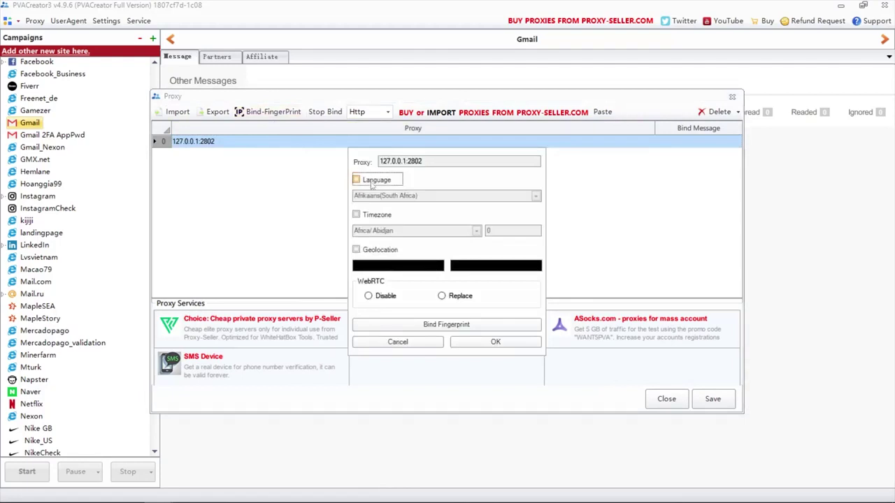
click(535, 196)
scroll(470, 304, down, 3)
scroll(470, 304, down, 10)
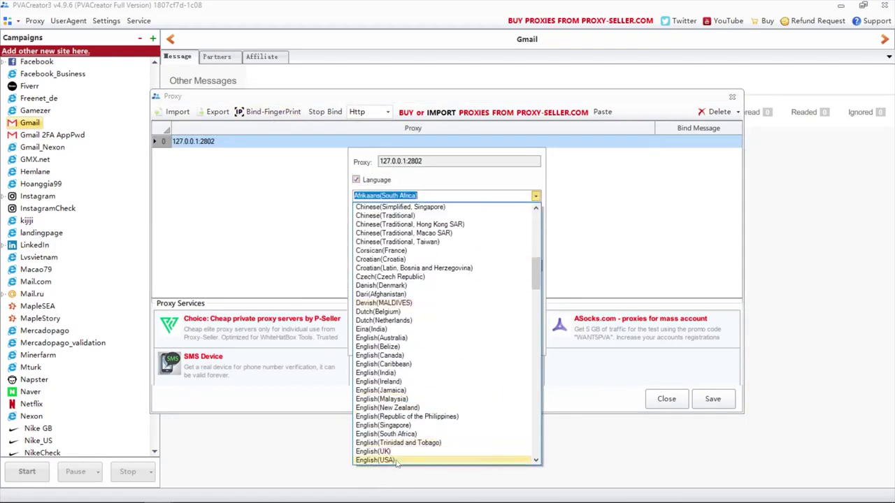
click(432, 460)
click(427, 324)
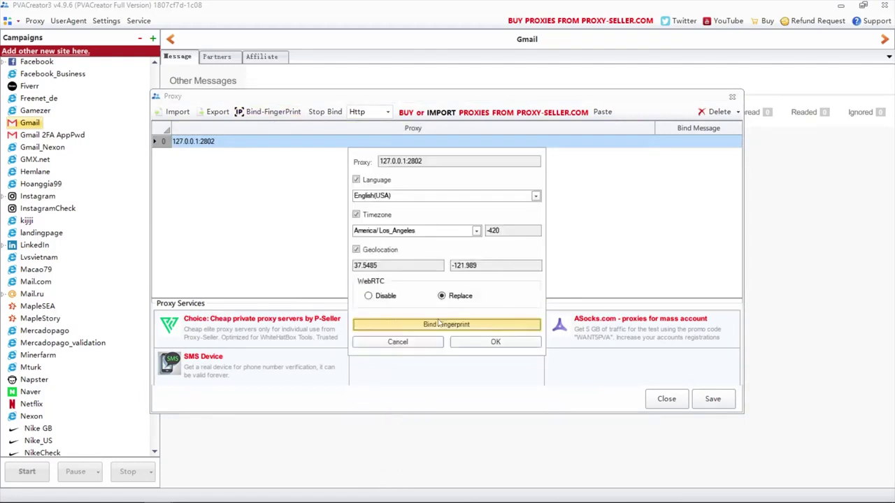
click(489, 341)
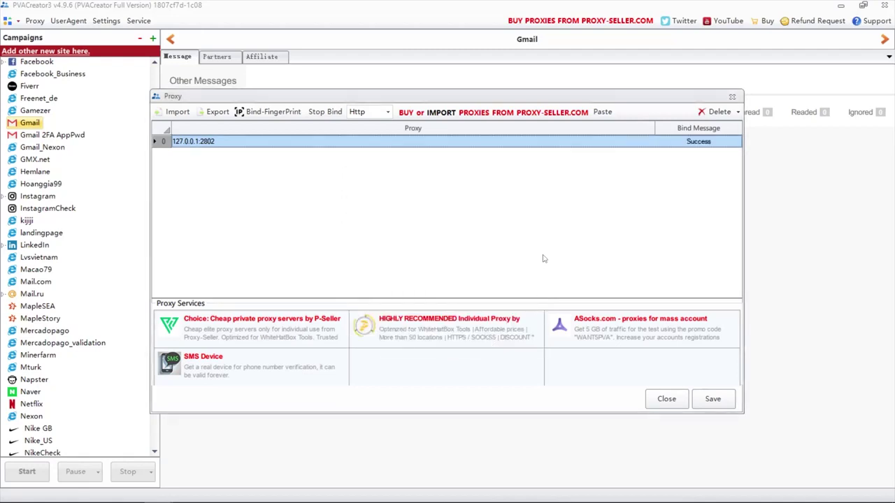
Save the proxy list, then select the Smspva and 2Captcha API key fields in service settings.
click(713, 398)
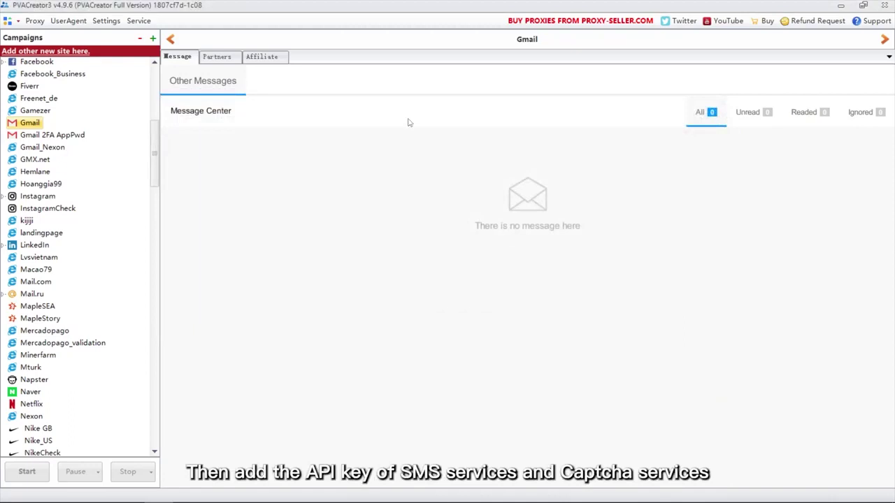
click(143, 23)
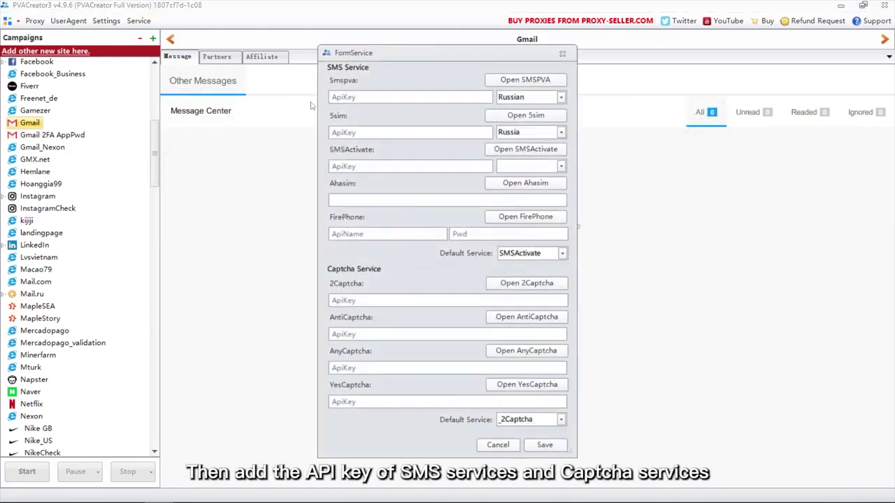
click(372, 97)
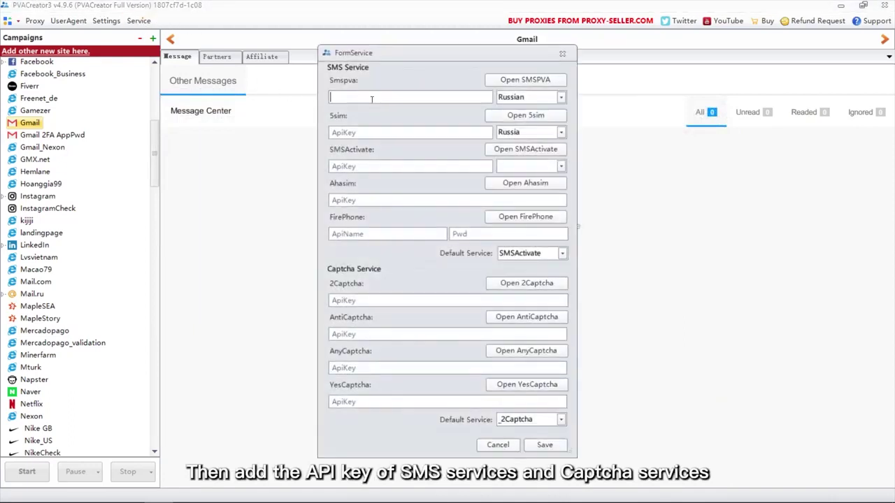
click(366, 301)
Try Italy as Smspva country and SMSPVA as default SMS service, then cancel the changes.
click(560, 98)
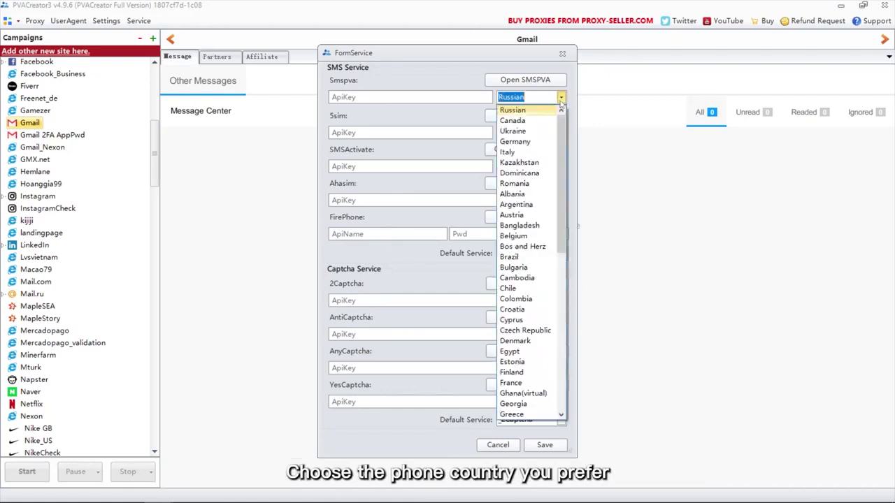
click(507, 152)
click(561, 255)
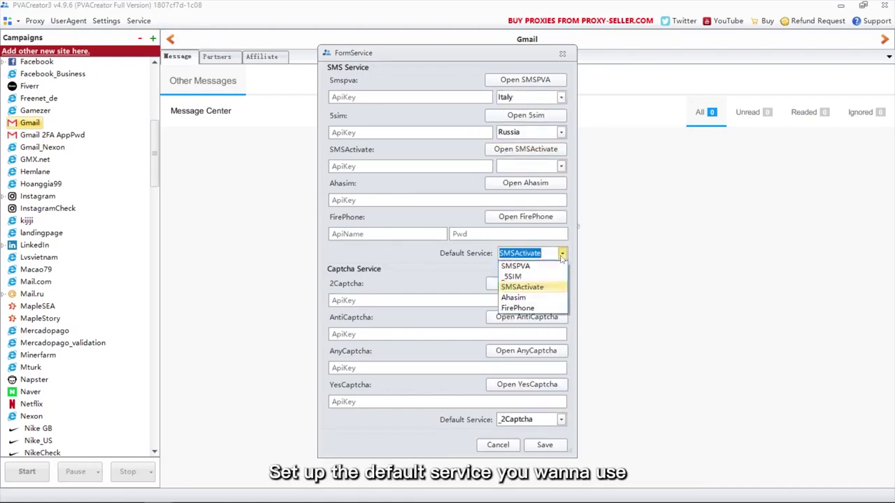
click(518, 266)
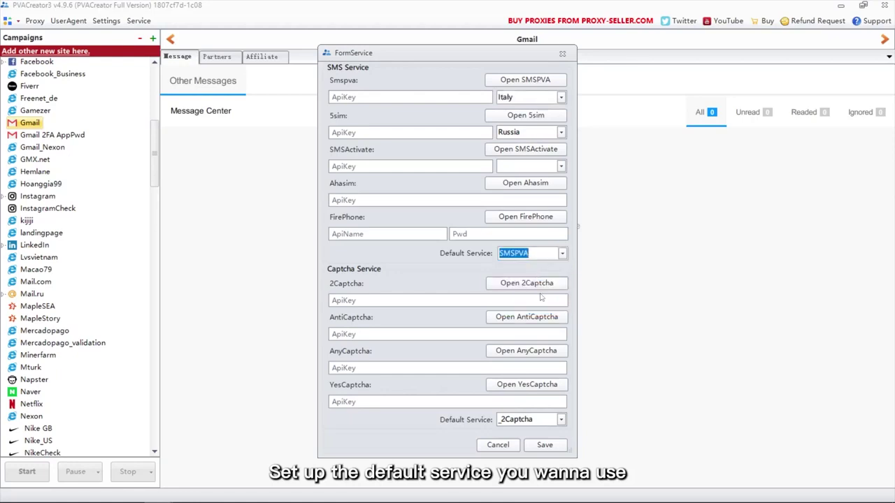
click(557, 419)
click(498, 446)
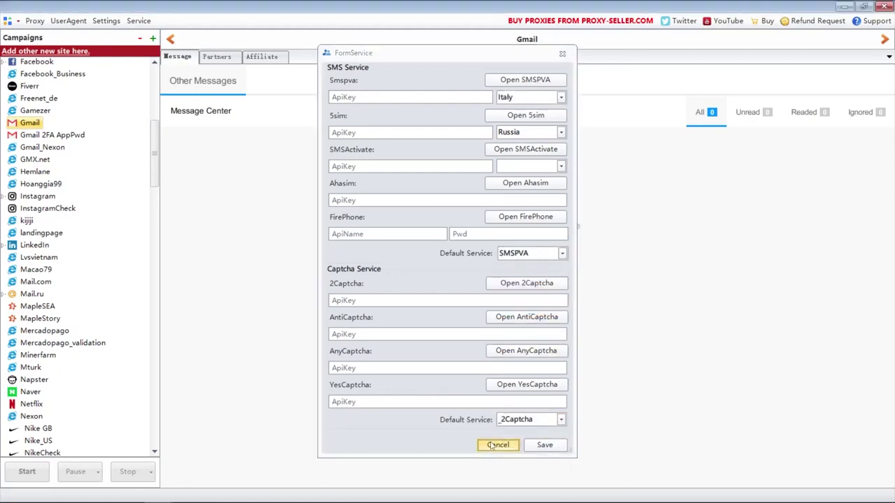
In the general settings, select the Thread Count value 5 without changing it.
click(111, 23)
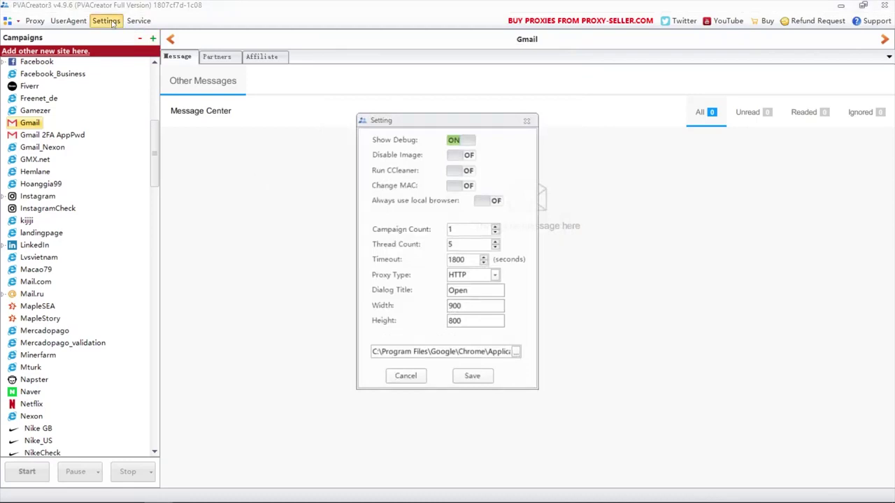
click(461, 244)
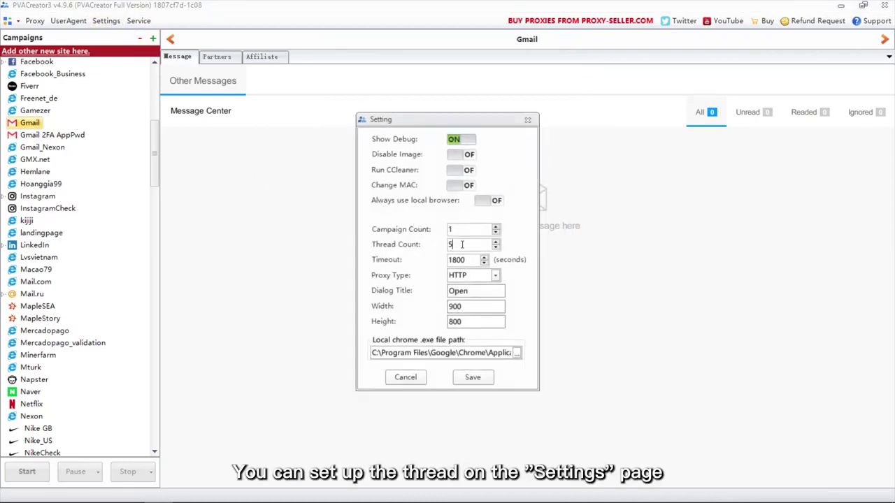
drag(461, 244, 421, 253)
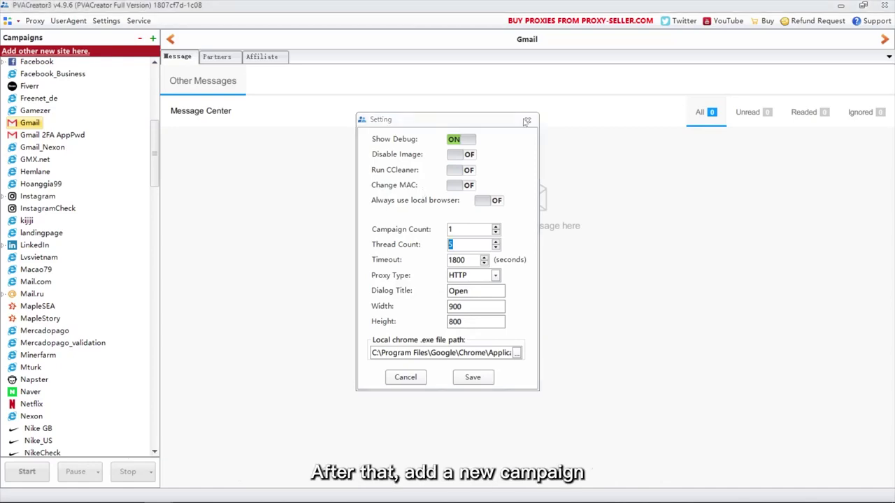
Close settings, start a new campaign with 'G' and attach the imported proxy.
click(528, 120)
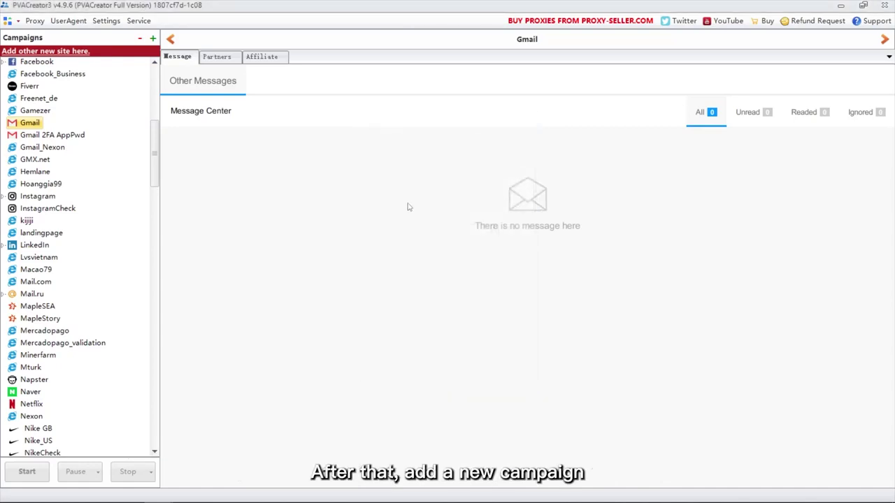
click(152, 37)
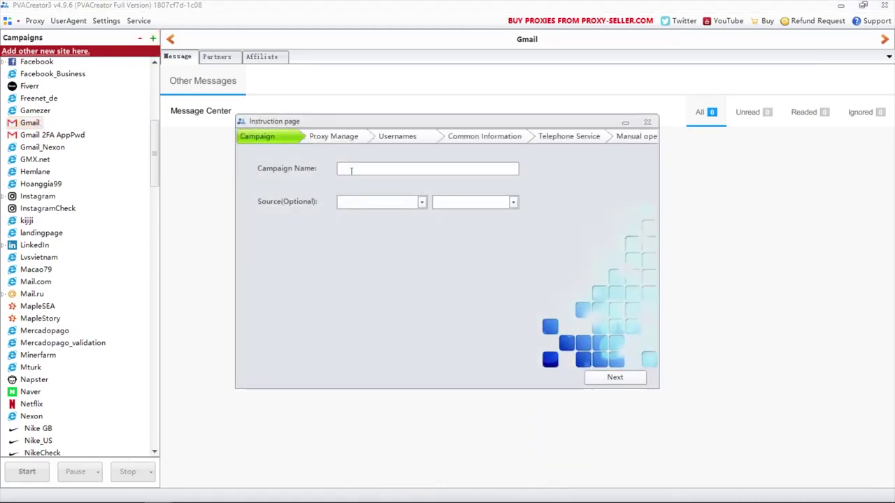
text(G)
click(614, 376)
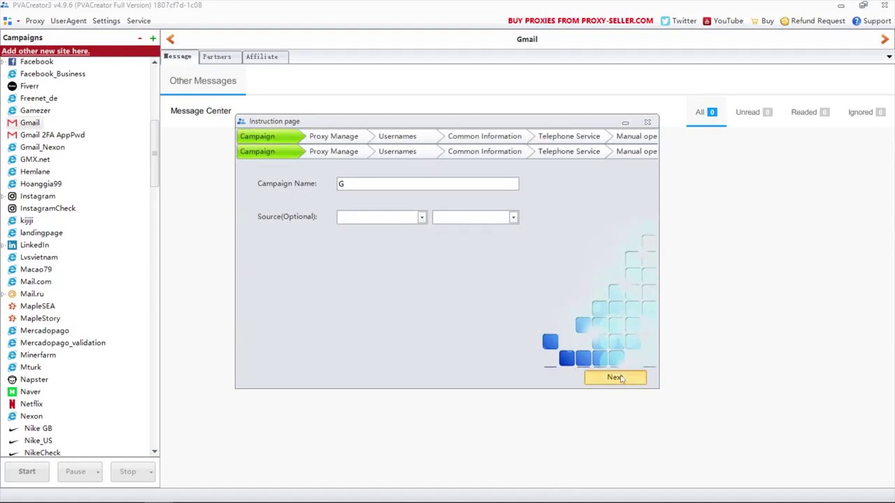
click(308, 163)
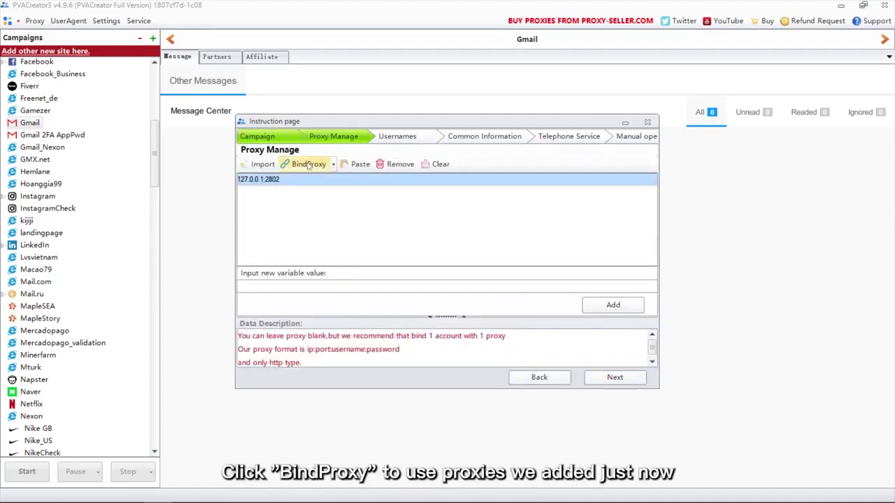
click(615, 377)
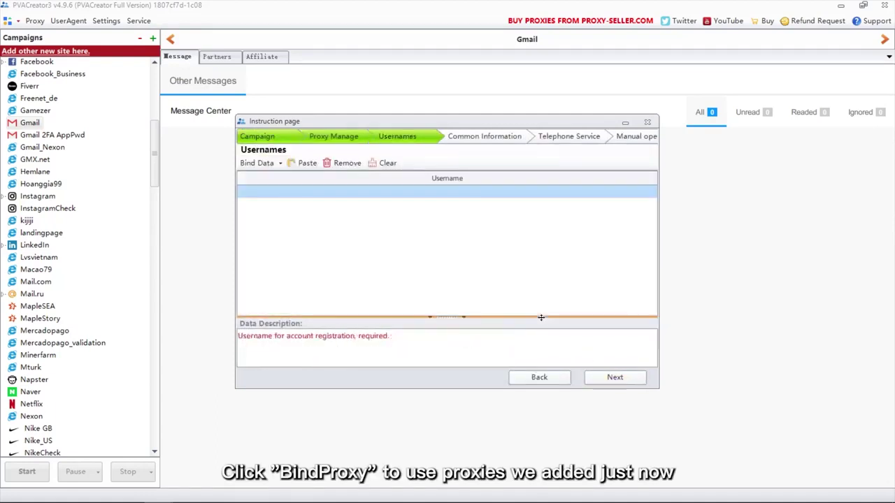
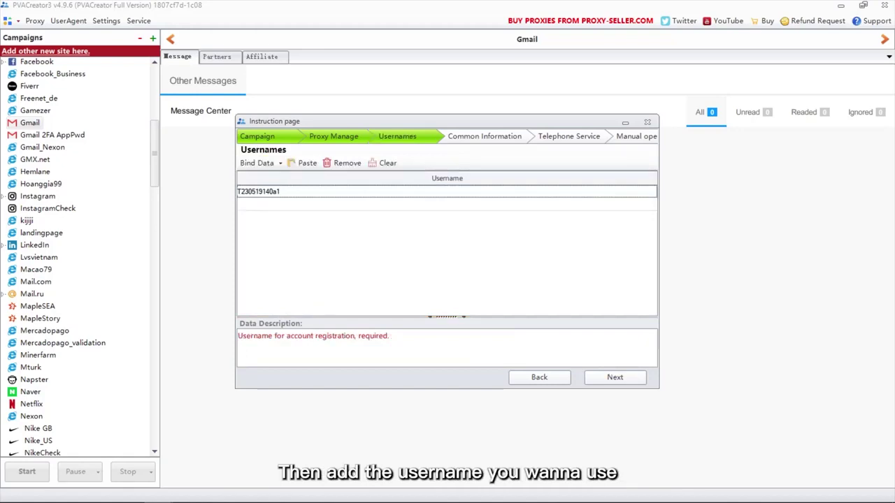
click(600, 378)
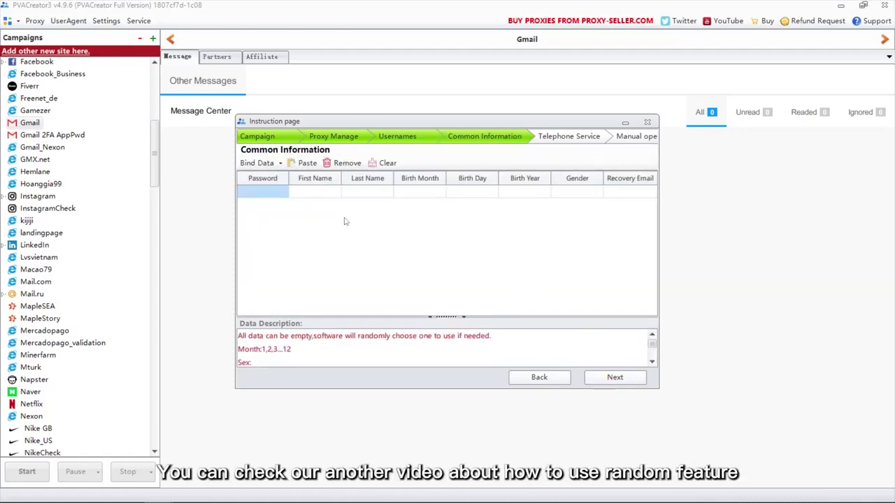
click(279, 164)
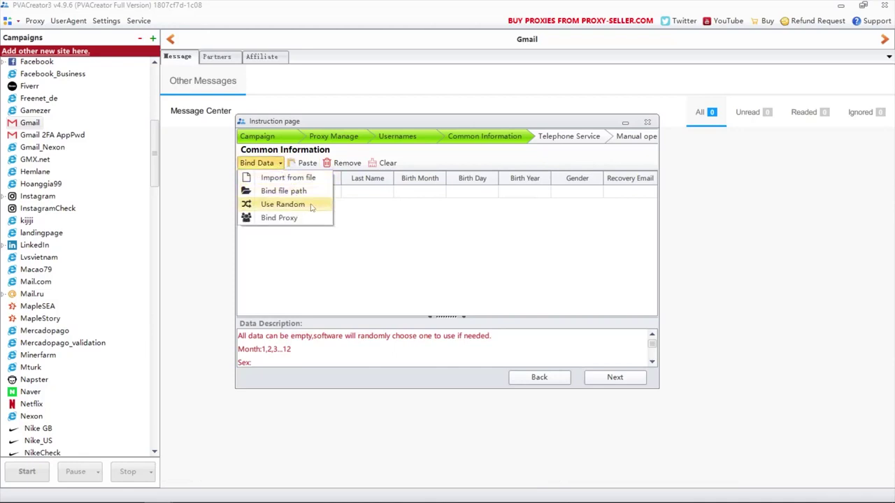
click(302, 205)
click(614, 377)
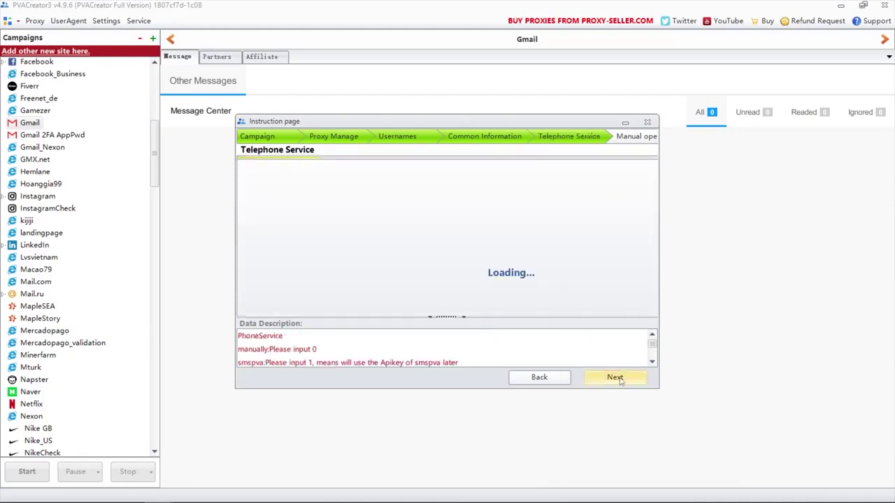
click(614, 377)
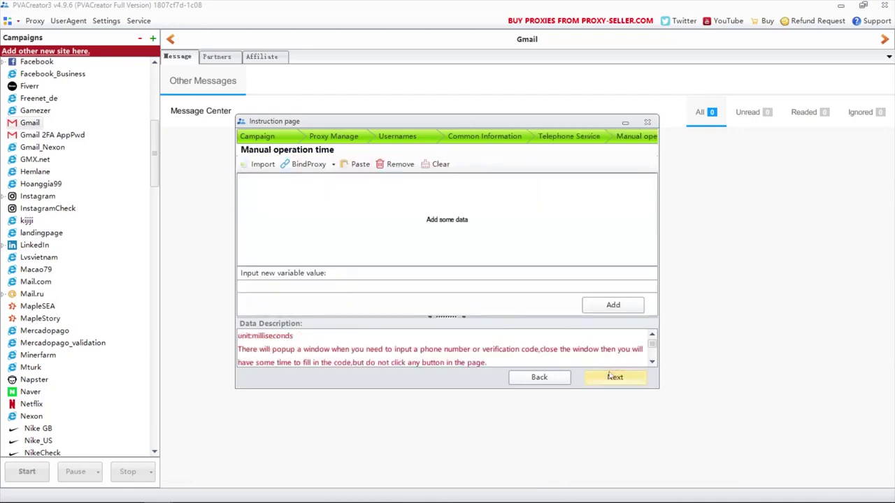
Leave IMAP/POP3 and Phone Number empty, add then remove RemovePhone value 1, reaching State.
click(610, 377)
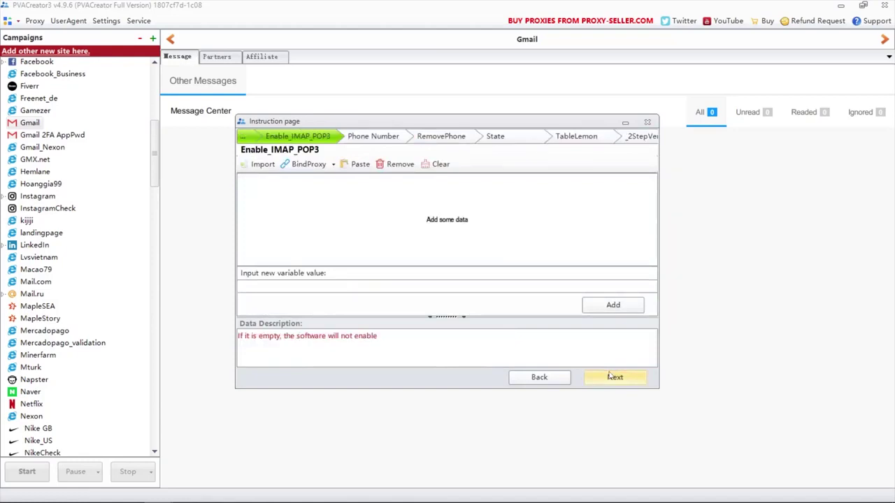
click(609, 377)
click(609, 377)
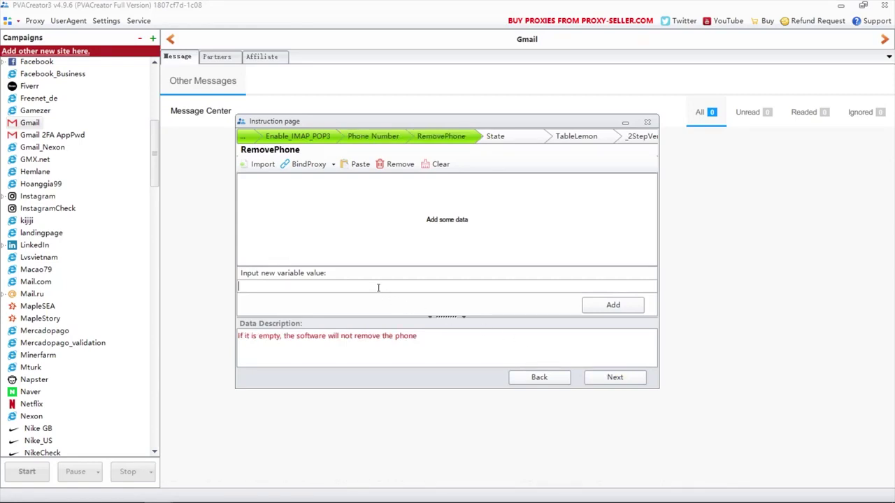
text(1)
click(601, 306)
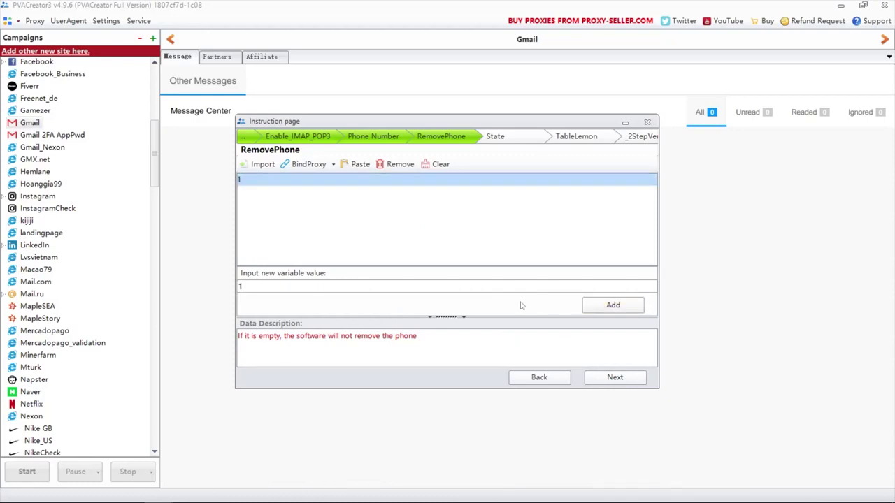
click(439, 165)
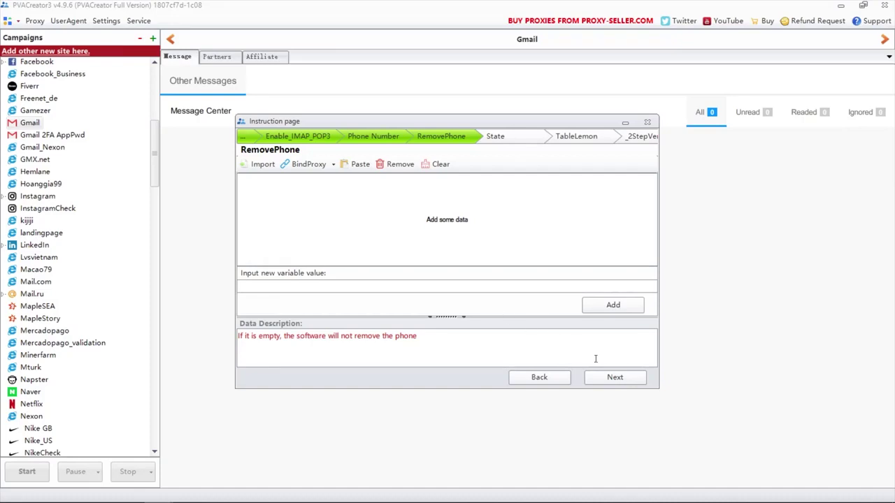
click(609, 376)
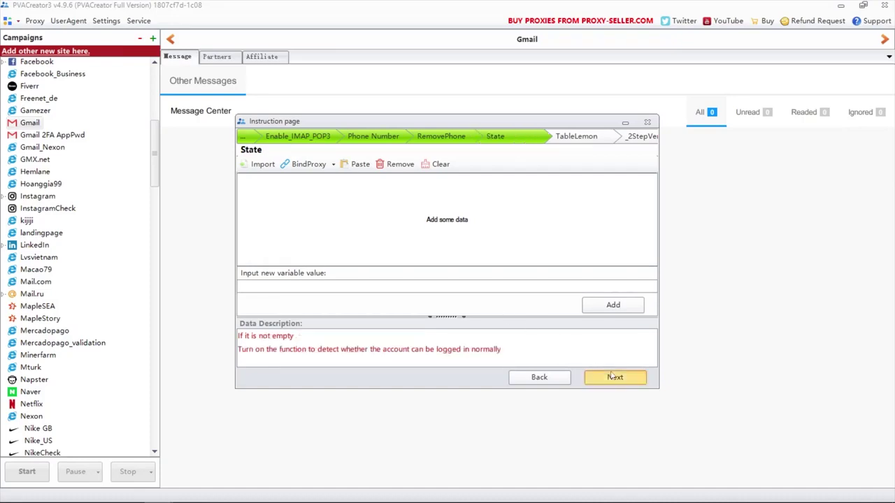
Skip TableLemon and add the value 1 on the _2StepVerification step.
click(612, 376)
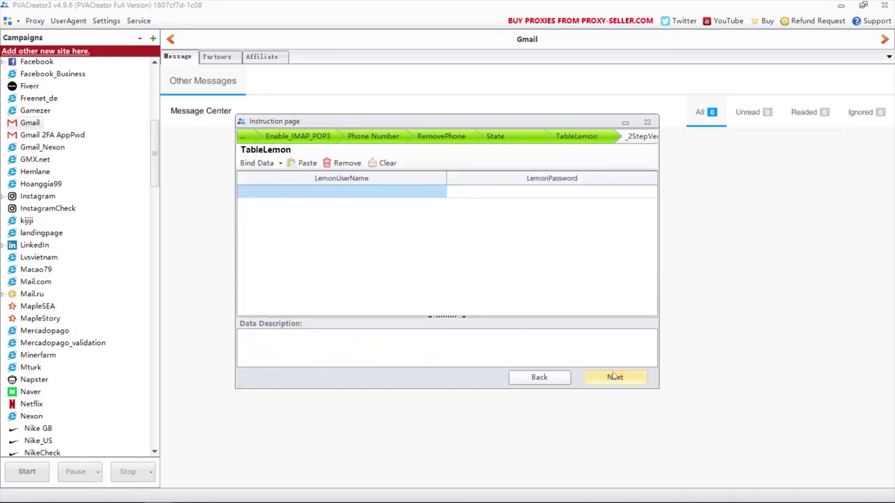
click(614, 377)
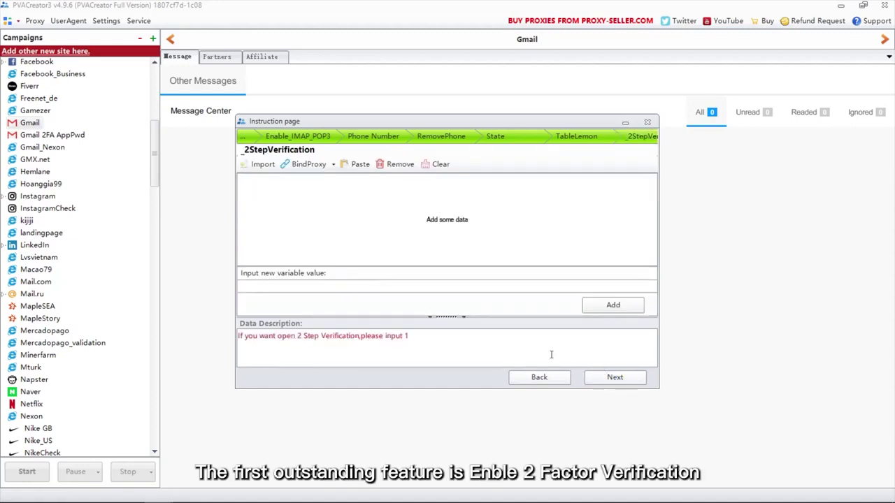
click(460, 288)
text(1)
click(612, 305)
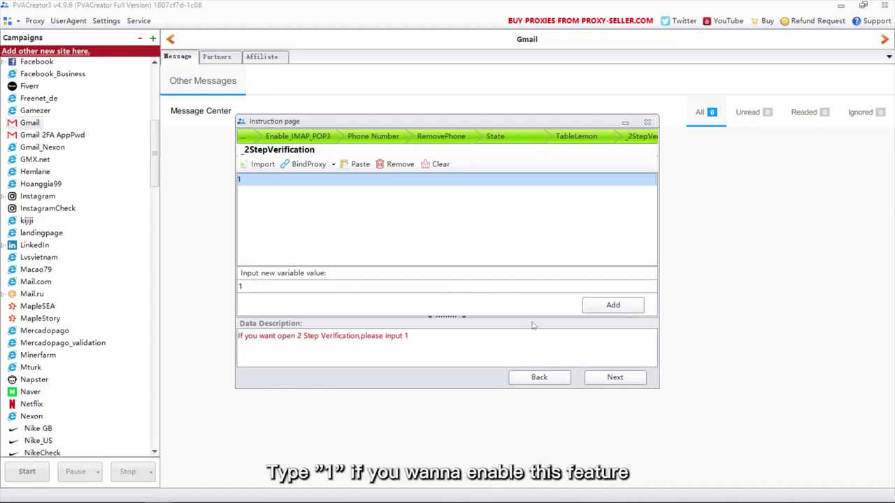
click(604, 374)
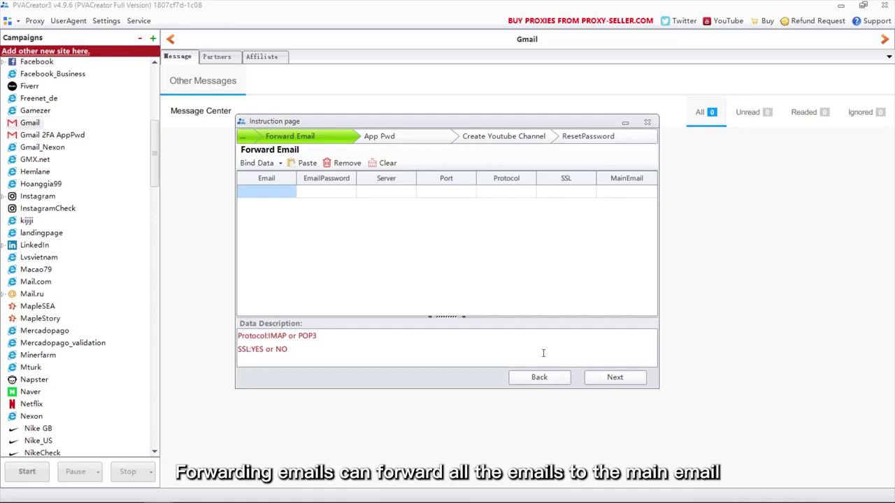
Leave Forward Email empty and enter app ASUS with device ROG in the App Pwd table.
click(614, 196)
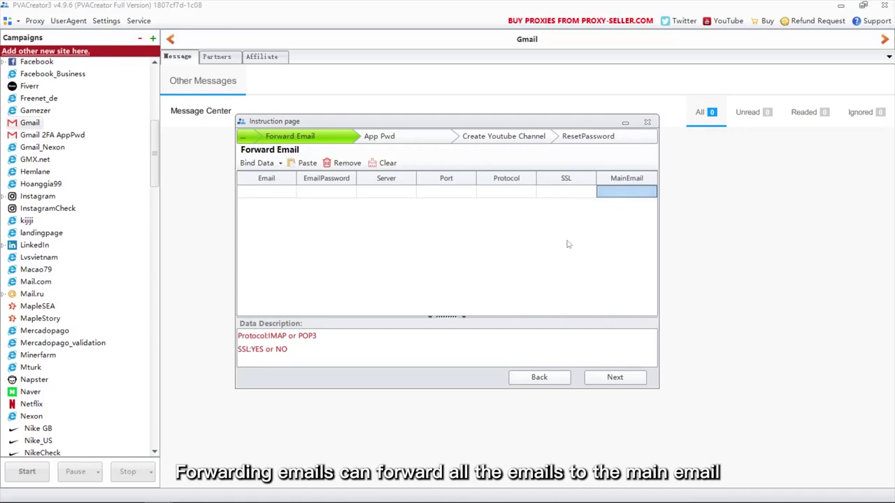
click(615, 381)
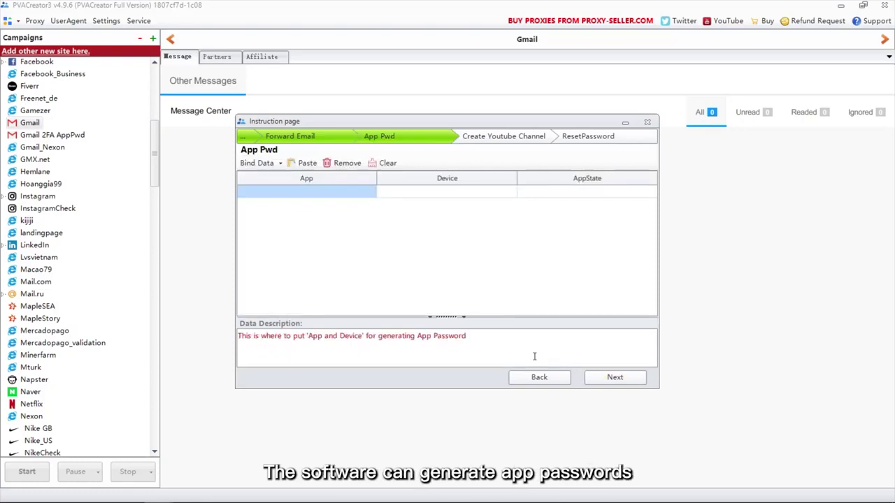
click(339, 196)
click(380, 195)
text(ROG)
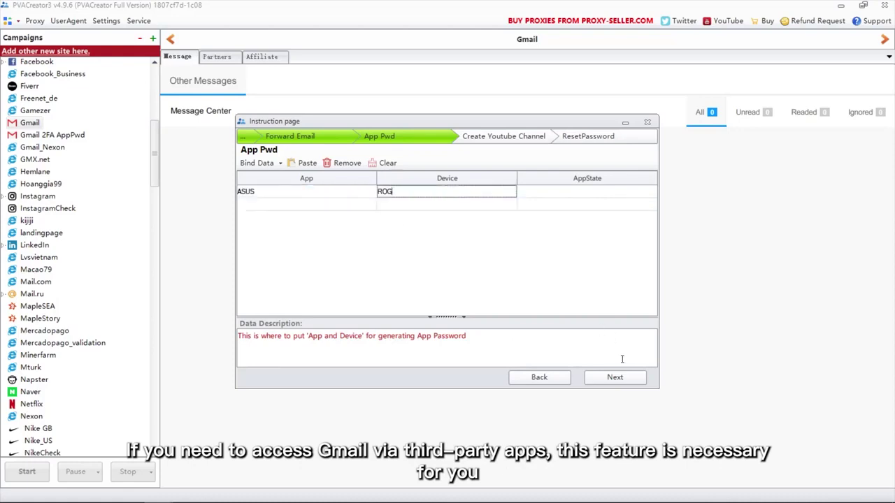
click(625, 378)
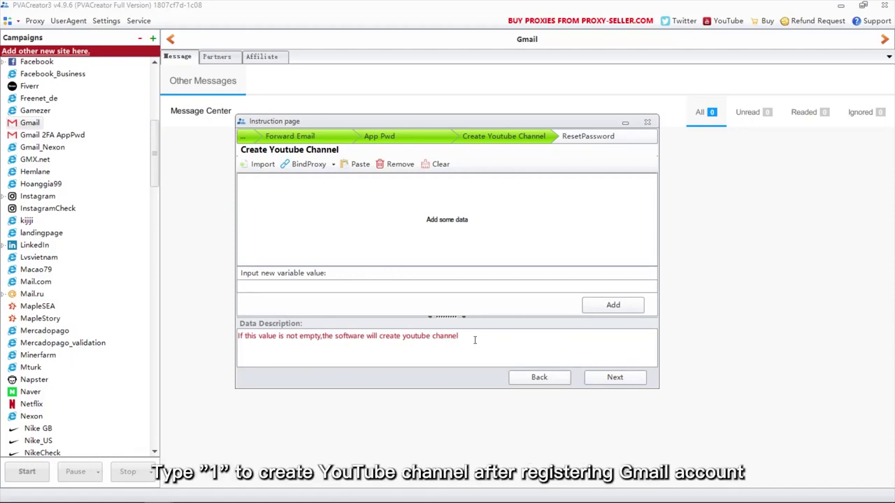
Set Create Youtube Channel to 1 and advance to the ResetPassword step.
click(293, 289)
text(1)
click(612, 304)
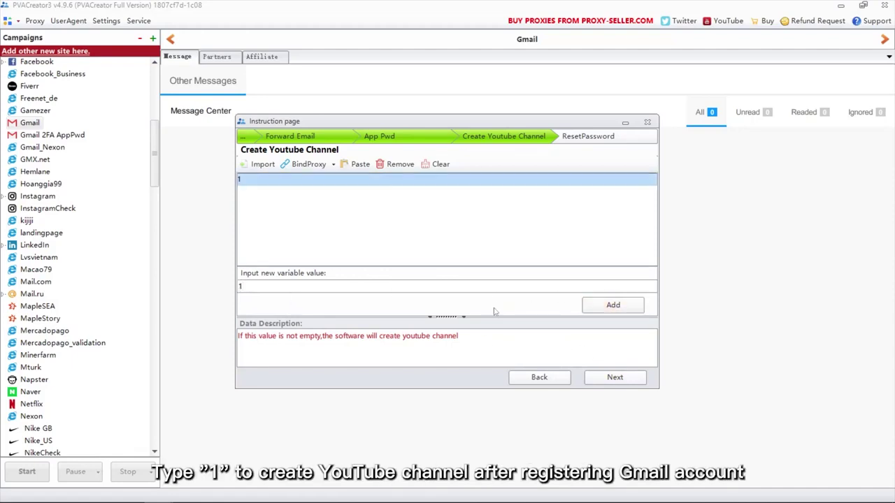
click(615, 378)
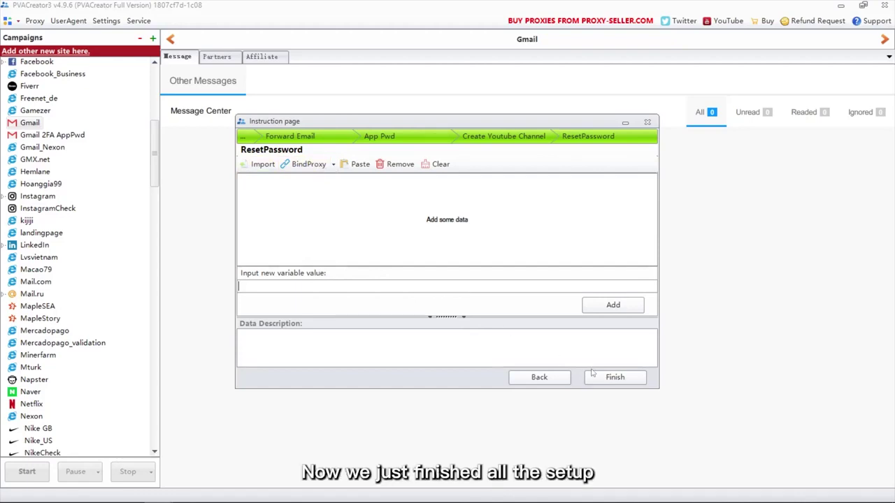
Finish the wizard and set the campaign's run mode to Loop Run.
click(596, 376)
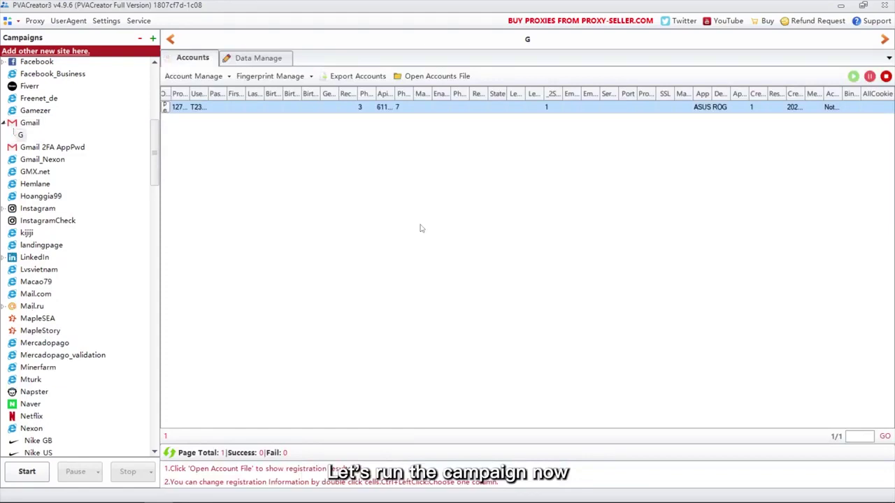
click(26, 472)
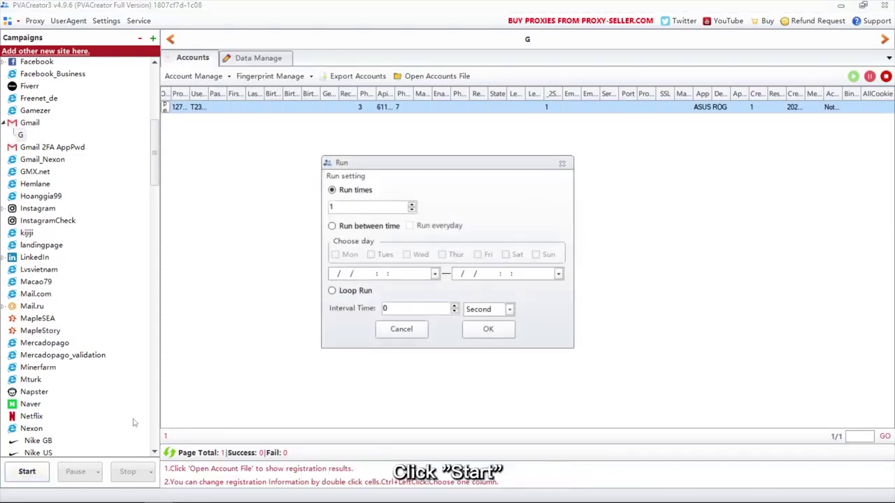
click(411, 204)
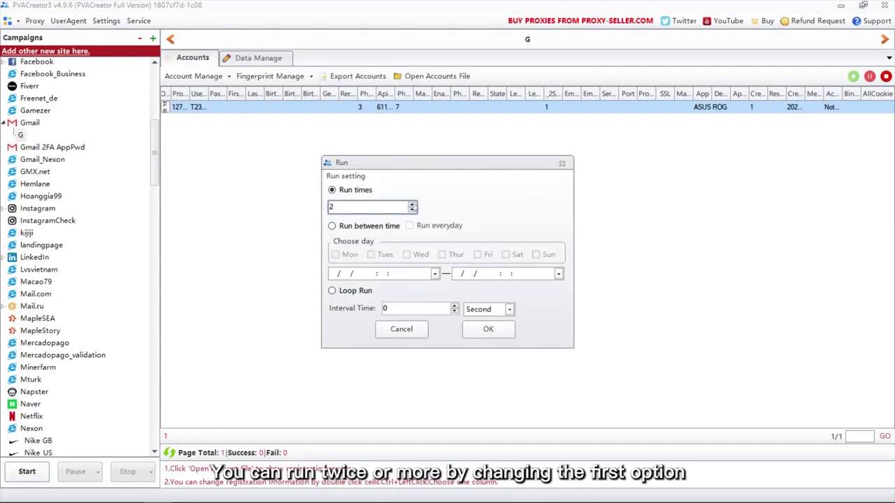
click(376, 229)
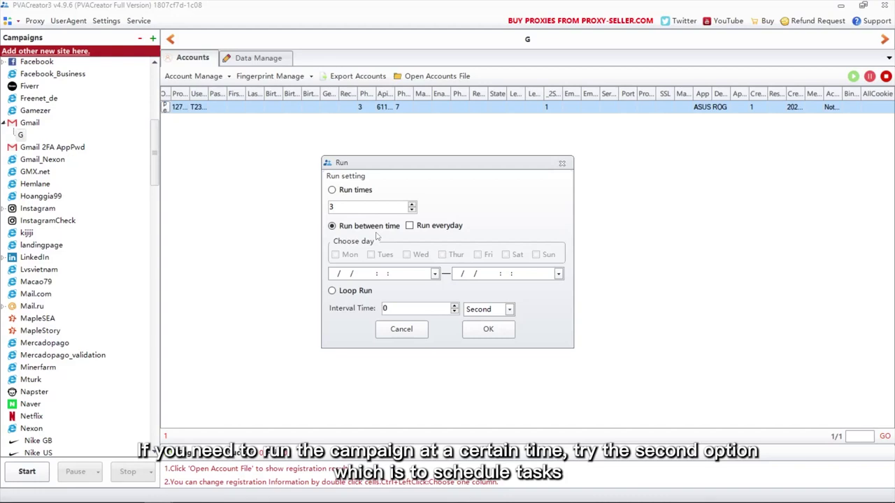
click(348, 289)
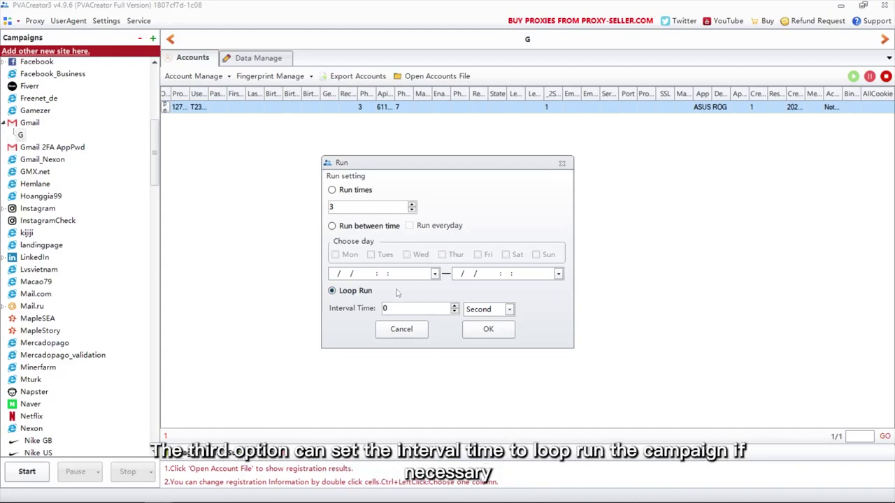
Start the campaign and submit the new Google account's password.
click(488, 328)
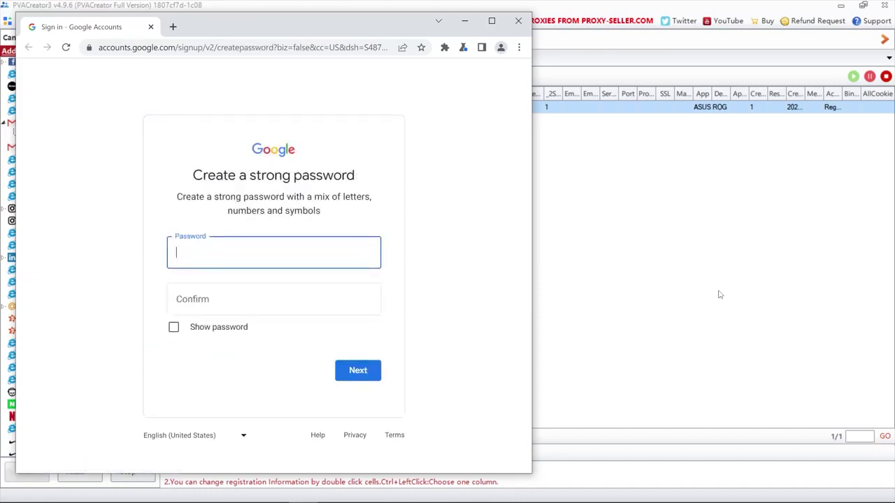
key(Return)
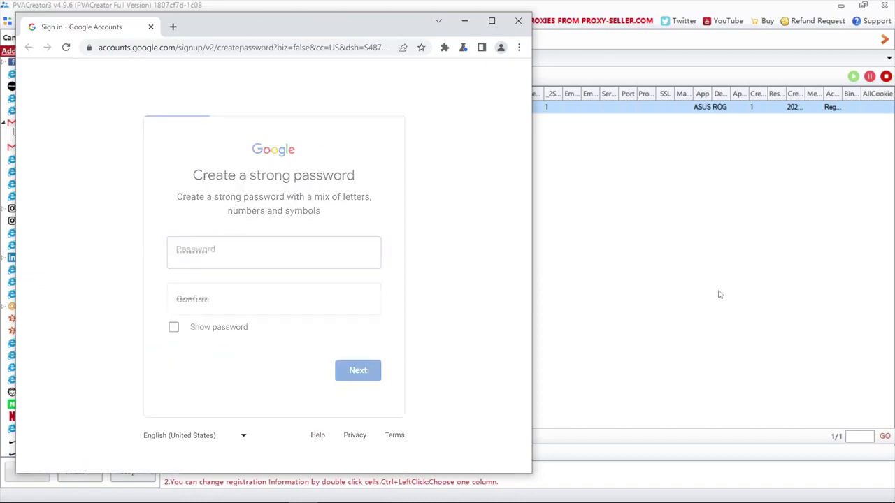
Verify the account with a phone number and its six-digit SMS code.
click(301, 242)
key(Return)
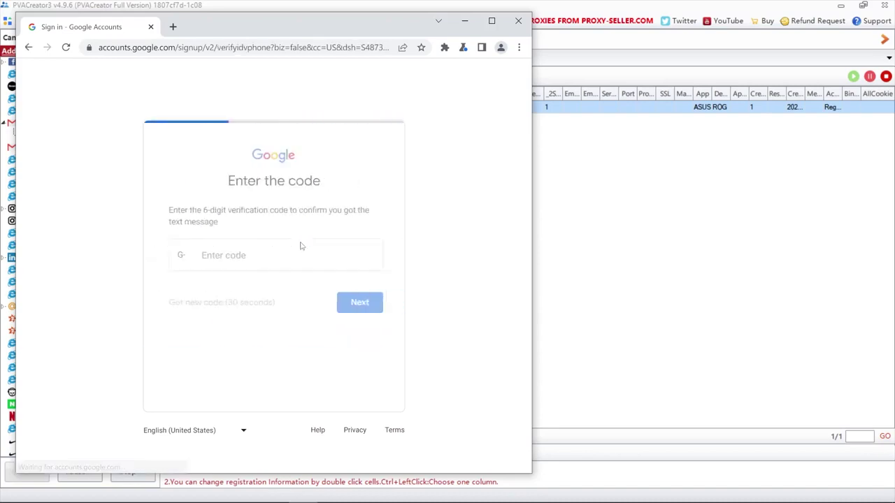
key(Return)
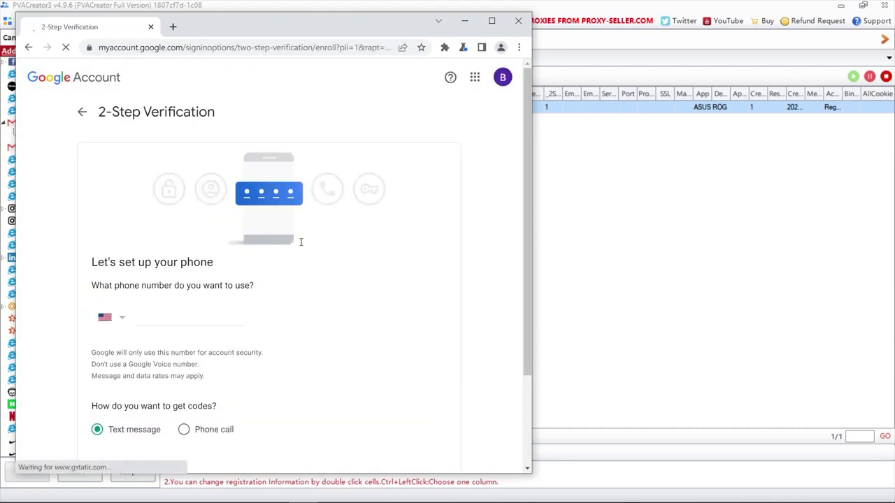
Enter and submit a Malaysian phone number for 2-Step Verification.
click(193, 317)
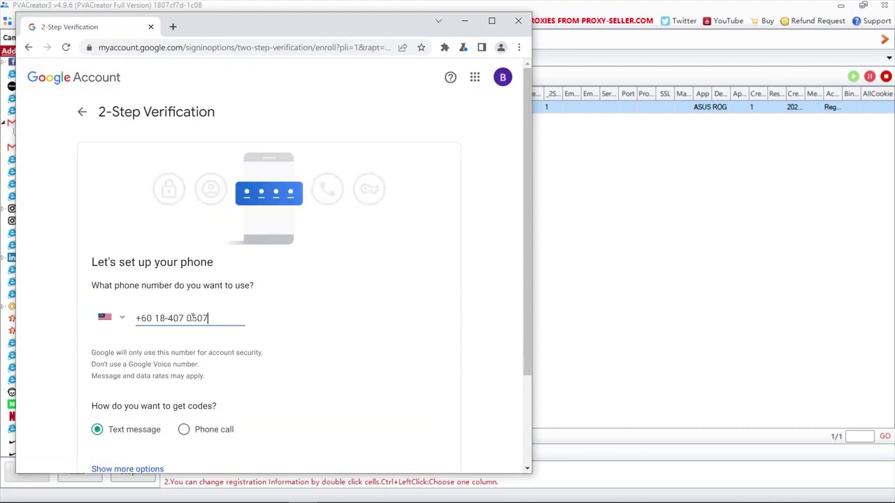
key(Return)
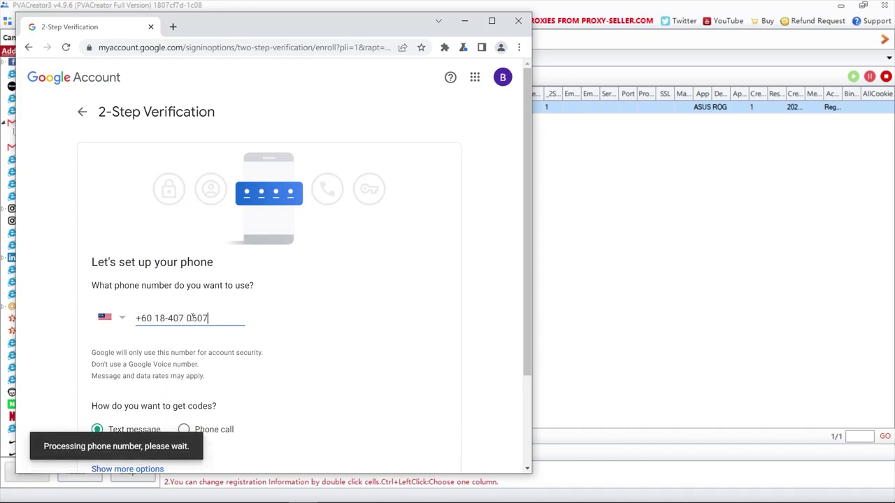